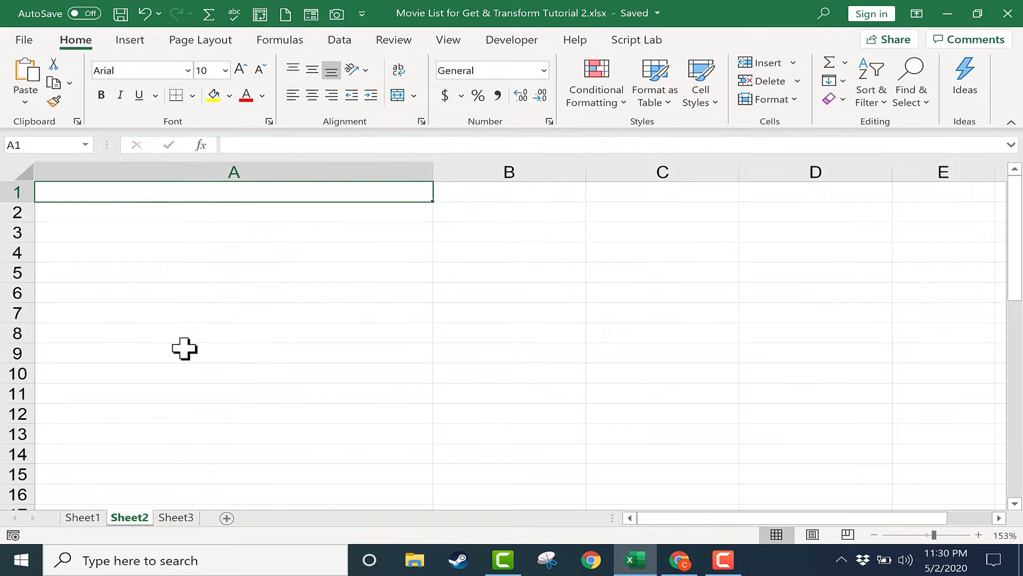
Open the Sheet3 worksheet that holds the Wikipedia links.
click(184, 350)
click(177, 518)
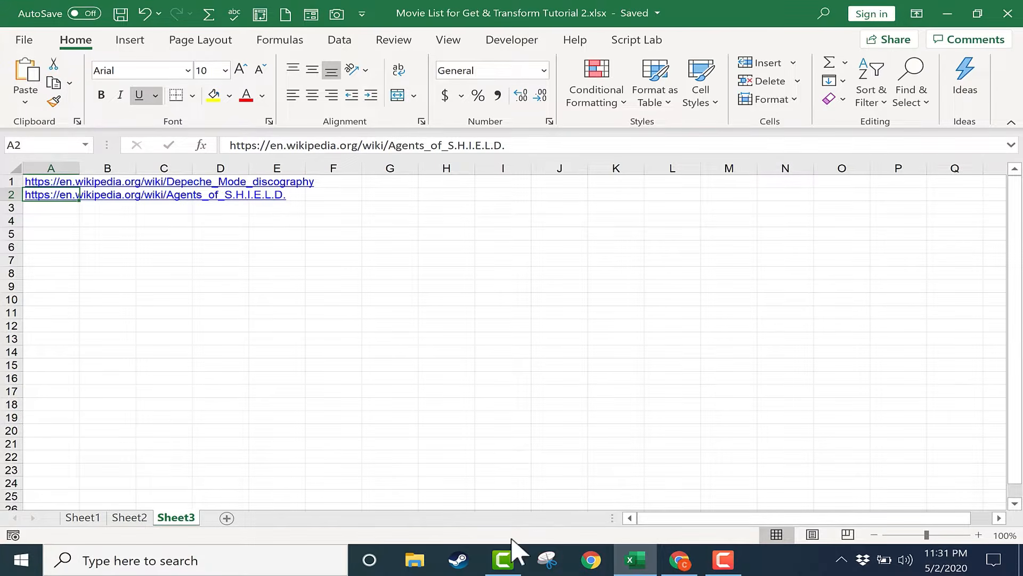
Switch to Chrome and look through the Agents of S.H.I.E.L.D. Wikipedia article down to its Episodes table.
click(679, 561)
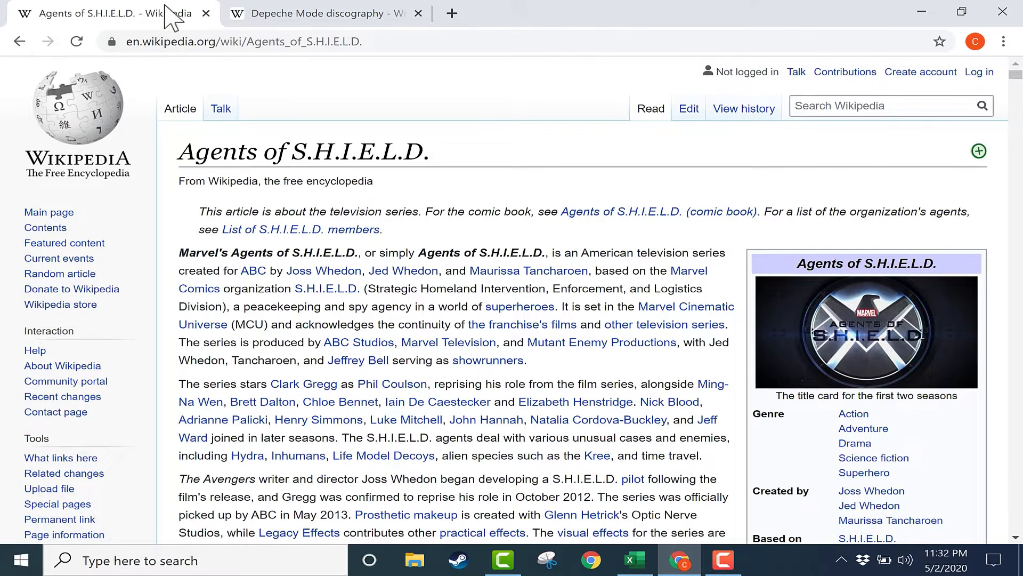
click(245, 13)
click(184, 13)
scroll(559, 335, down, 2)
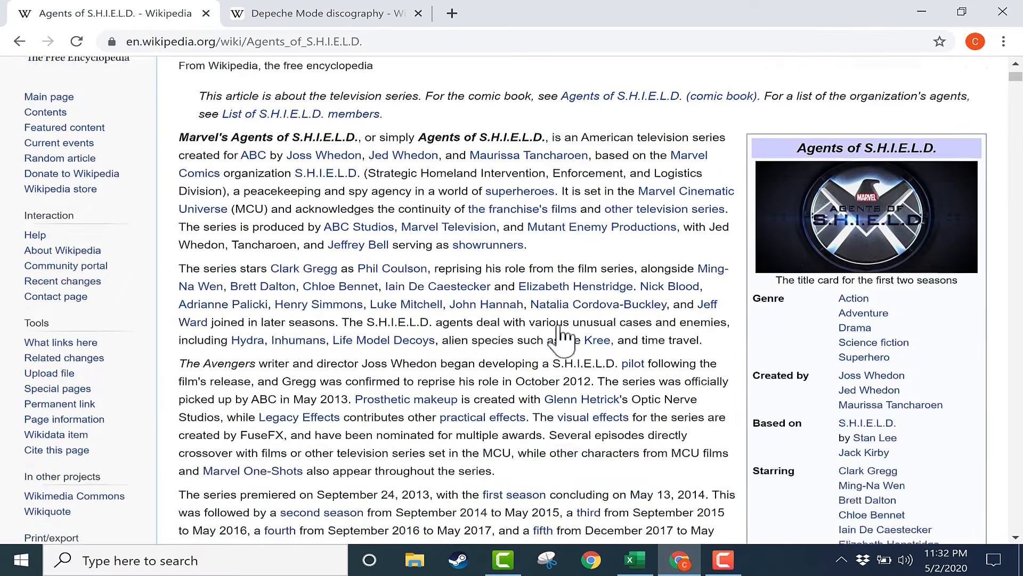
scroll(559, 339, down, 20)
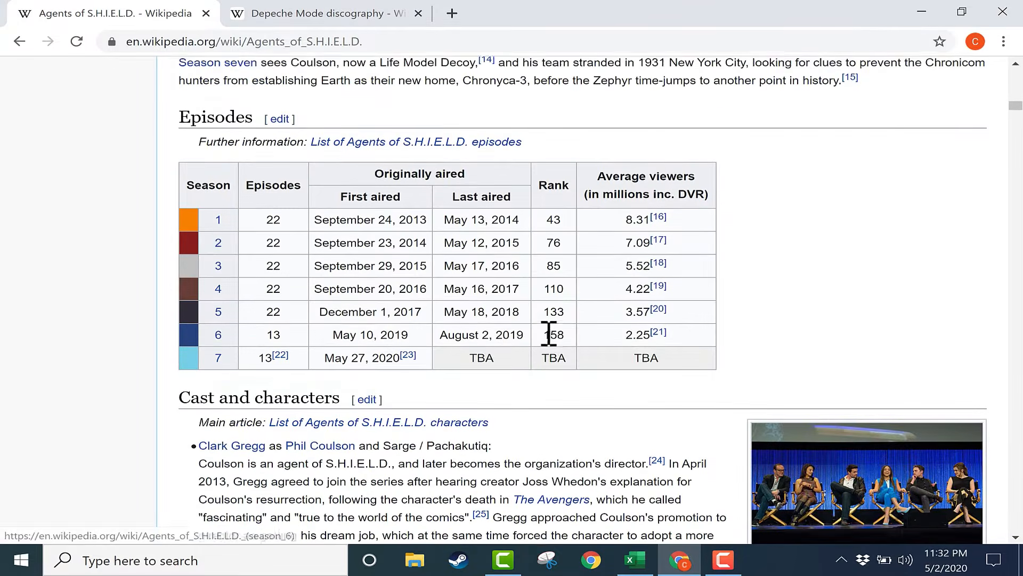
Return to the start of the Agents of S.H.I.E.L.D. article and copy its web address.
key(Home)
scroll(658, 233, up, 2)
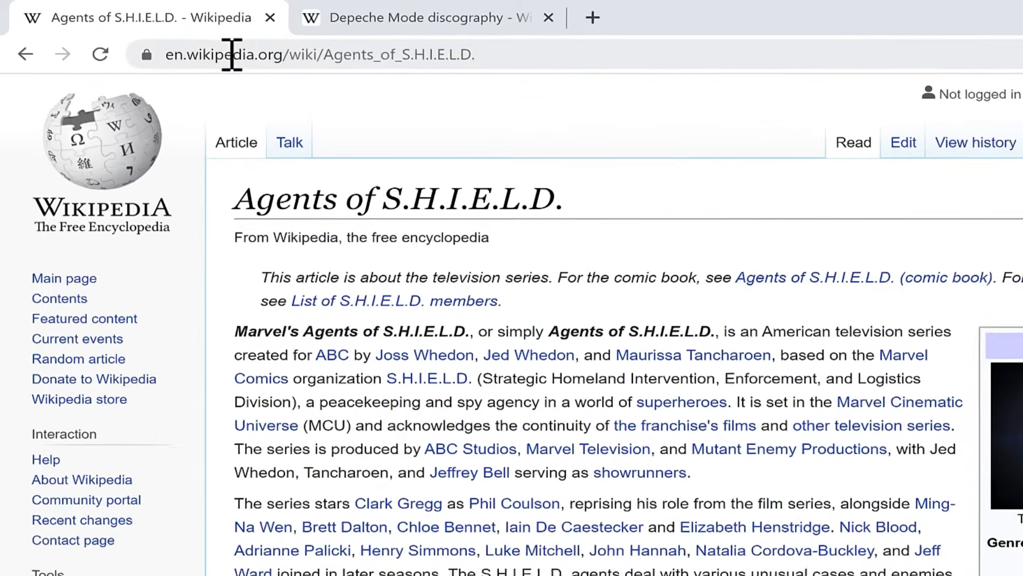
click(228, 53)
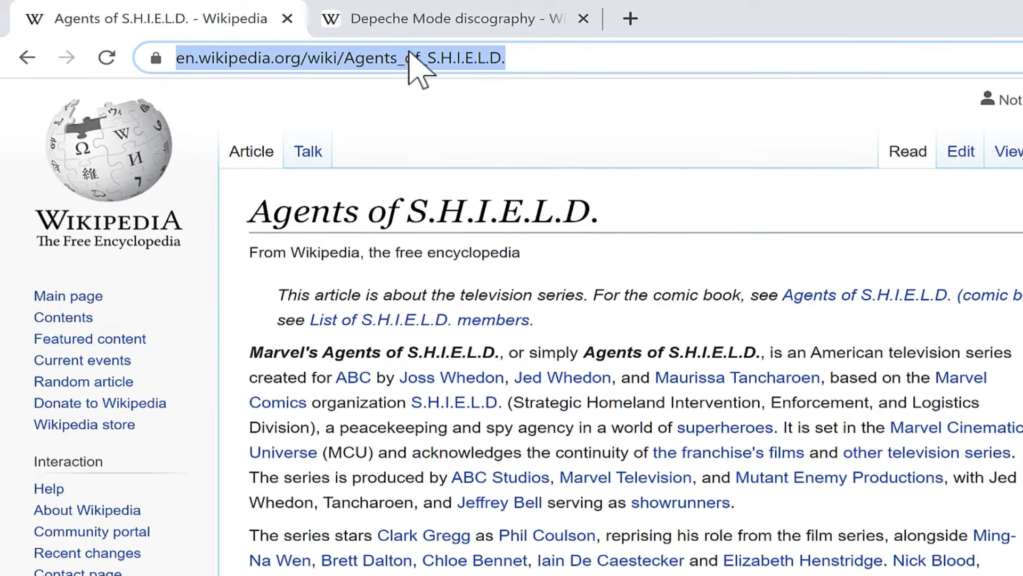
key(ctrl+c)
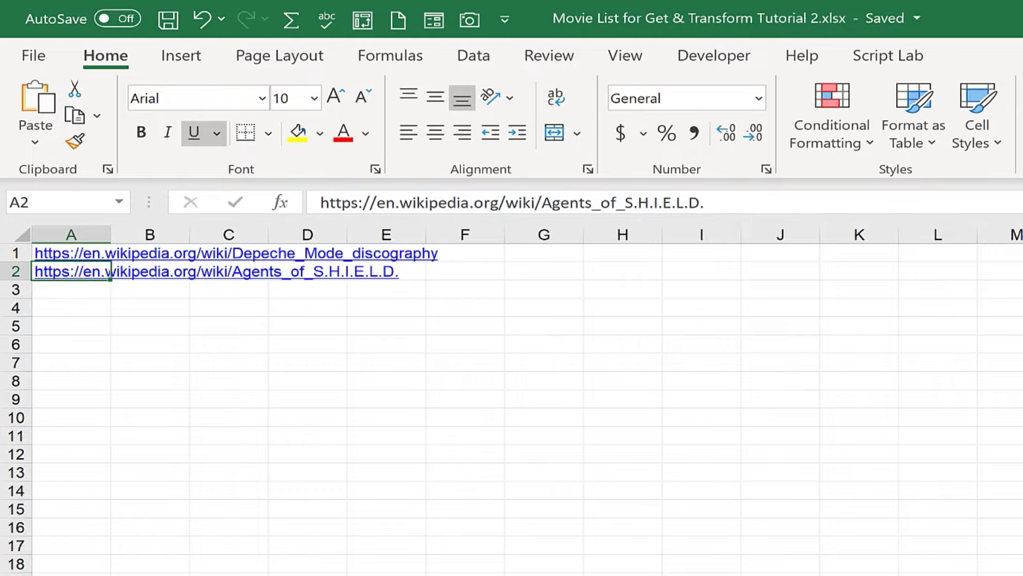
click(474, 57)
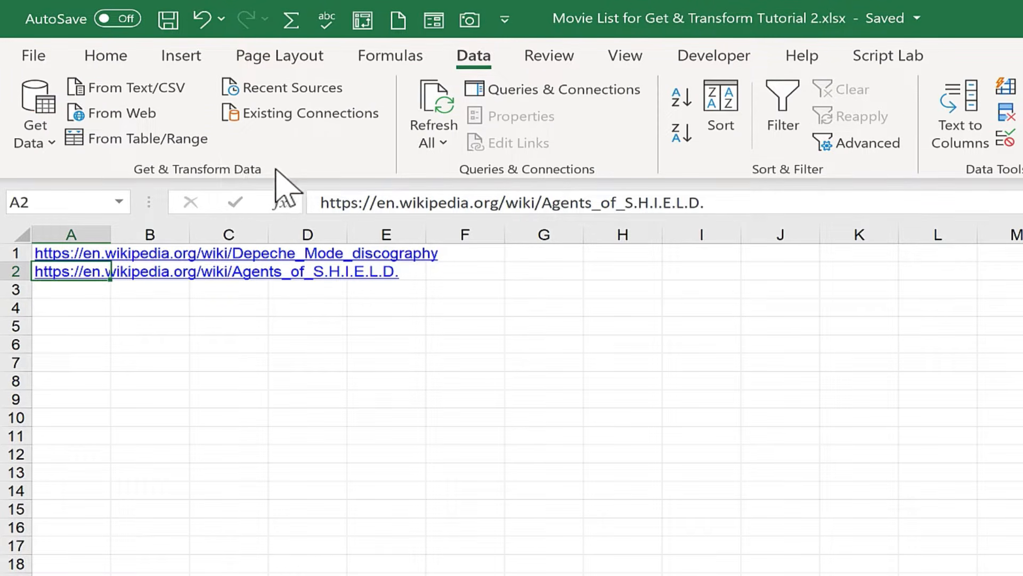
click(144, 115)
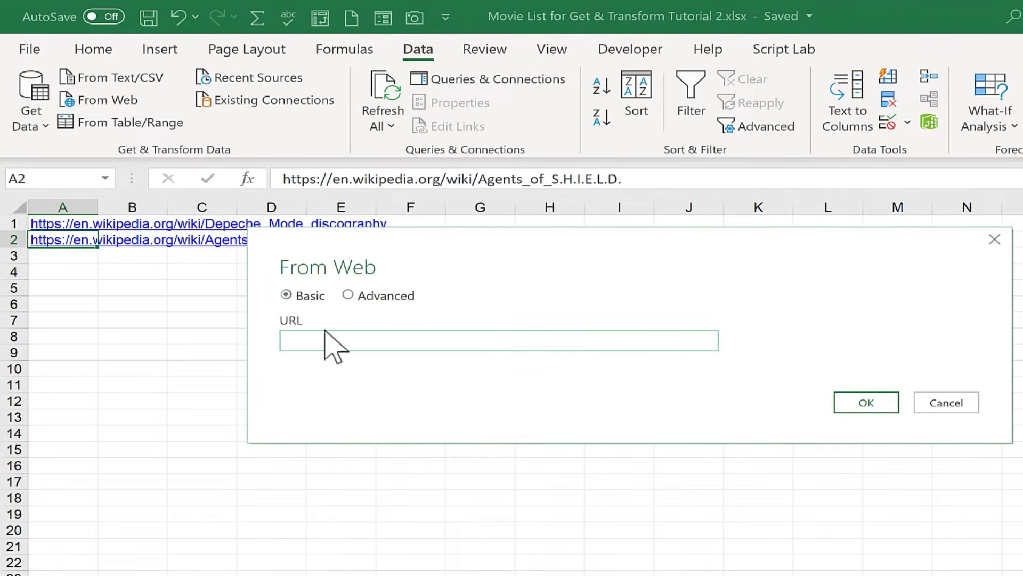
key(ctrl+v)
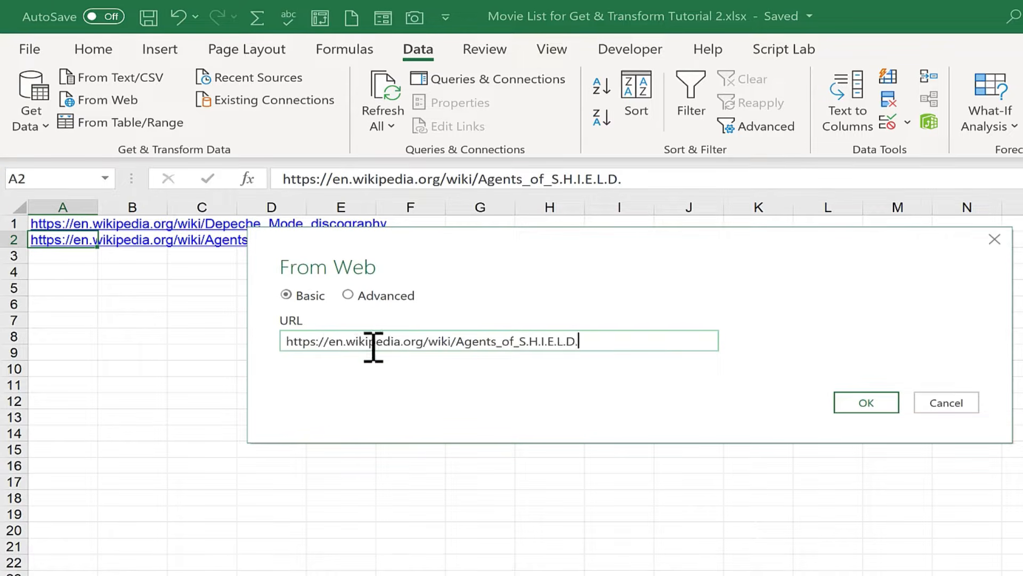
click(888, 403)
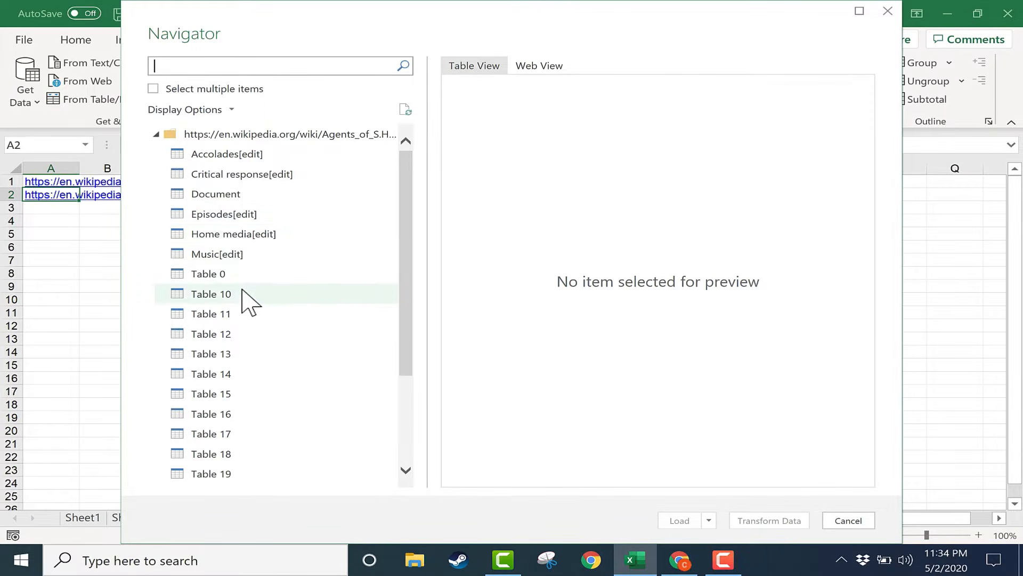
Look through the importable tables, then switch to Chrome and examine the article's Episodes table and its heading.
scroll(247, 304, down, 3)
scroll(240, 320, up, 3)
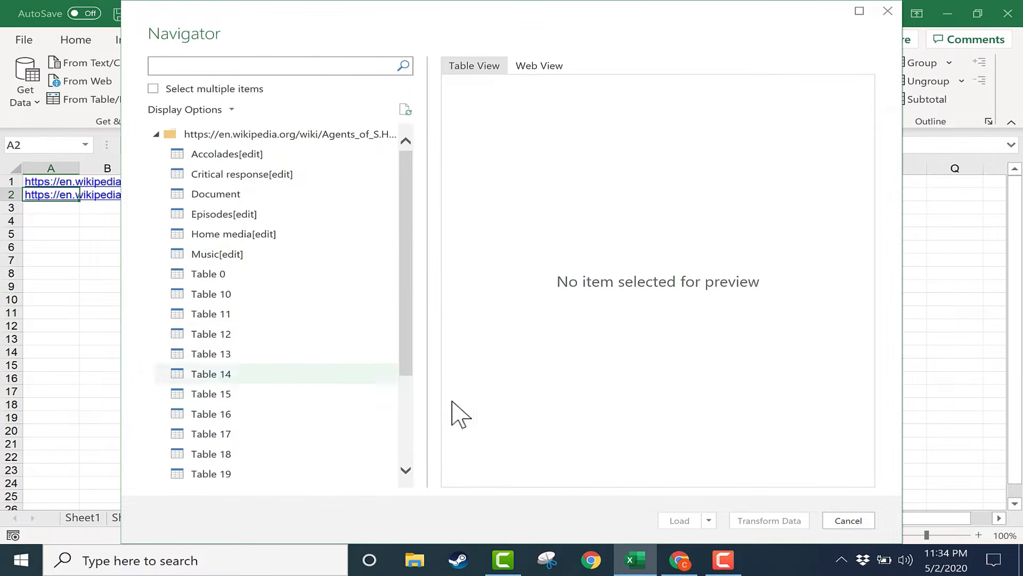
click(680, 565)
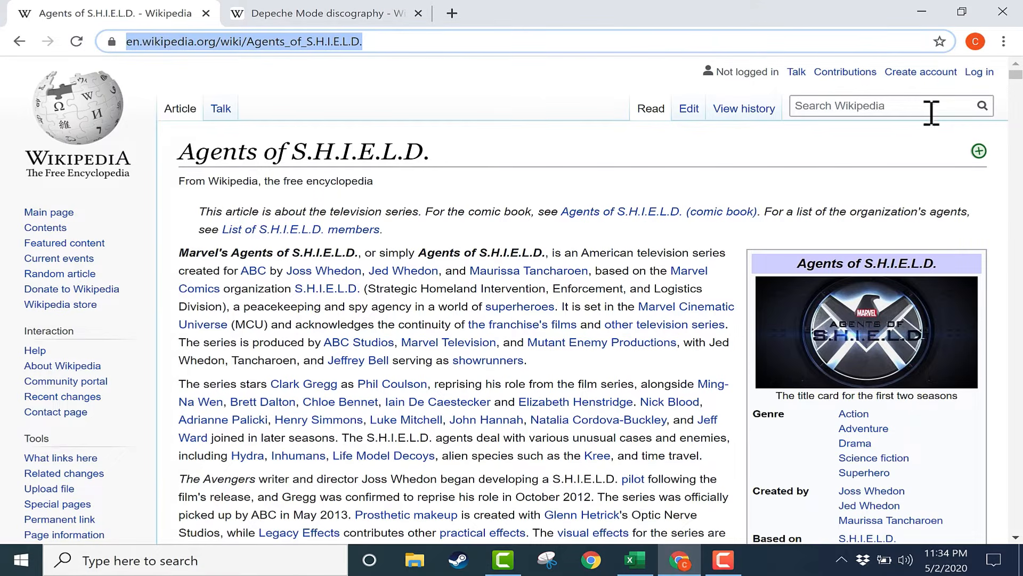
scroll(791, 184, down, 15)
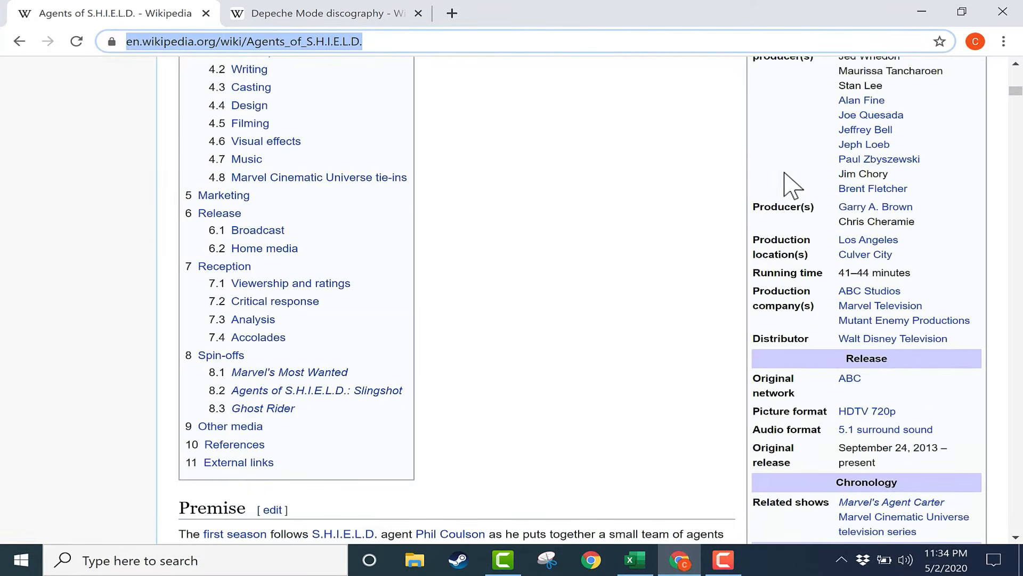
scroll(791, 184, down, 13)
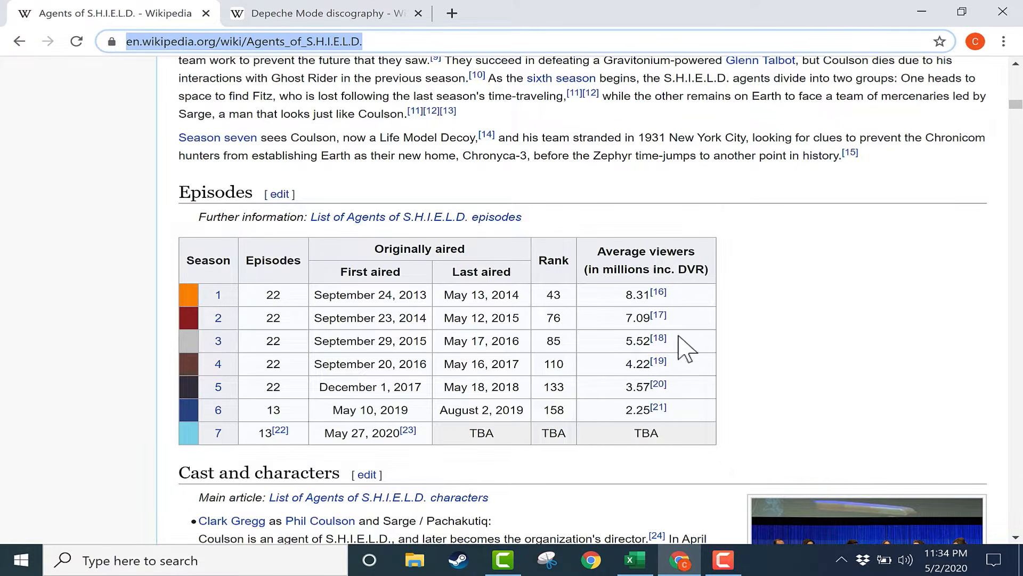
drag(191, 249, 731, 422)
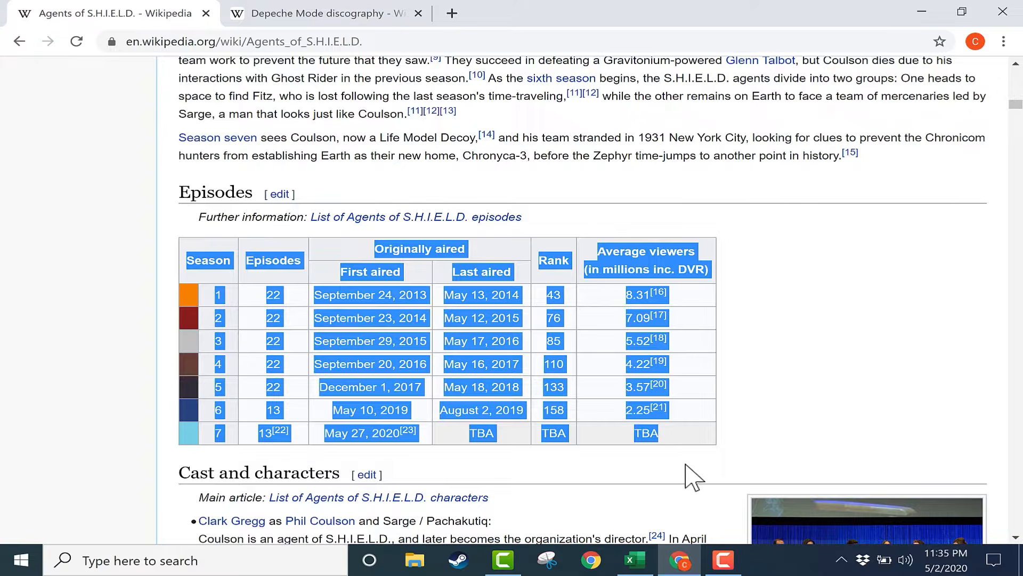
click(640, 367)
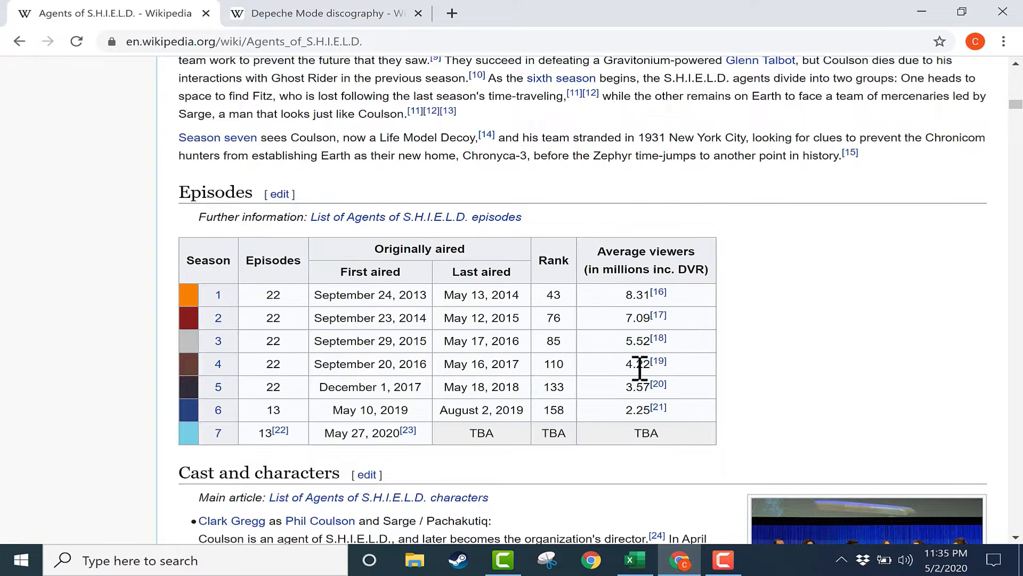
double_click(228, 191)
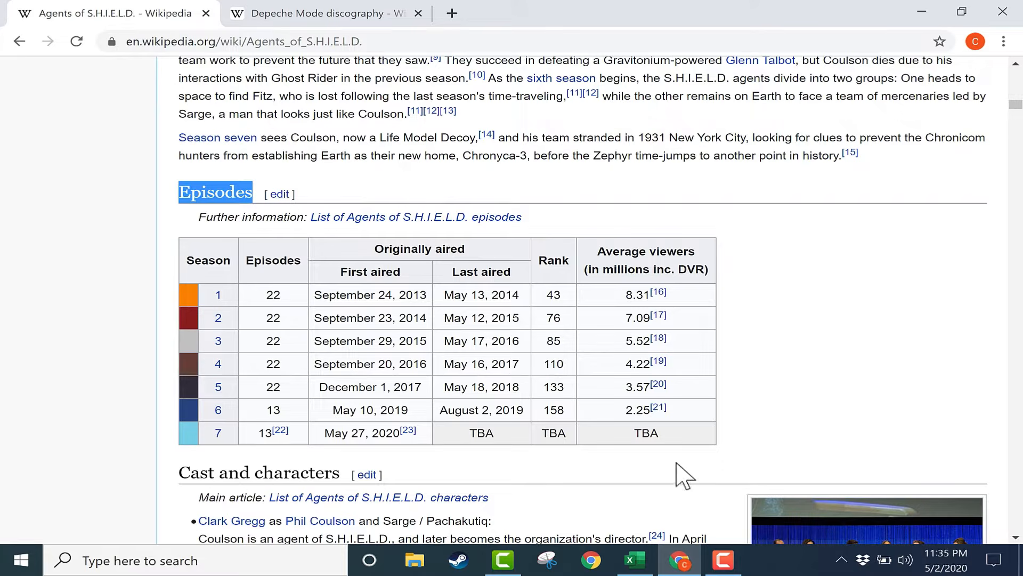
Switch back to Excel, choose the Episodes[edit] table and open it for transformation in Power Query Editor.
click(636, 561)
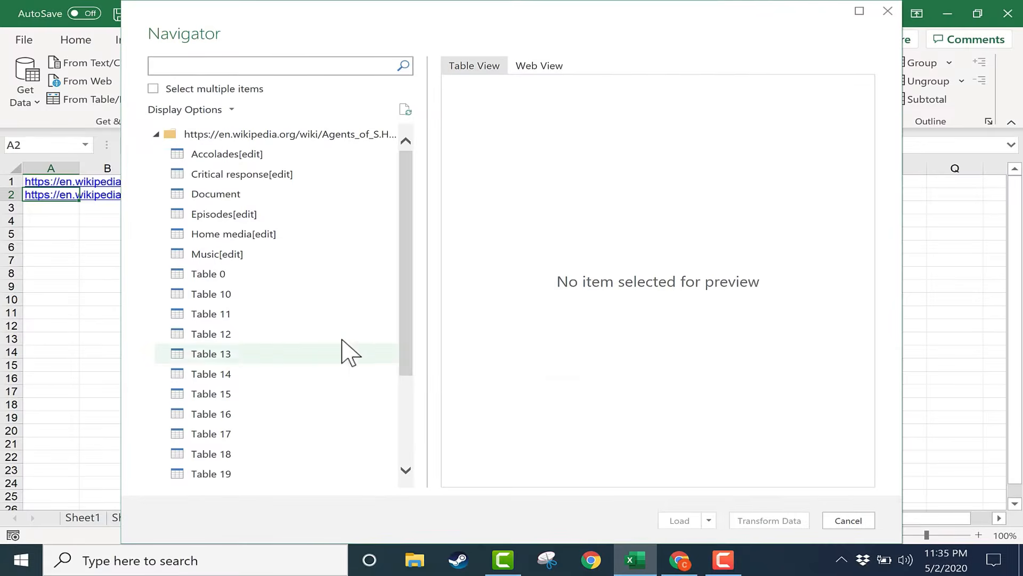
click(198, 218)
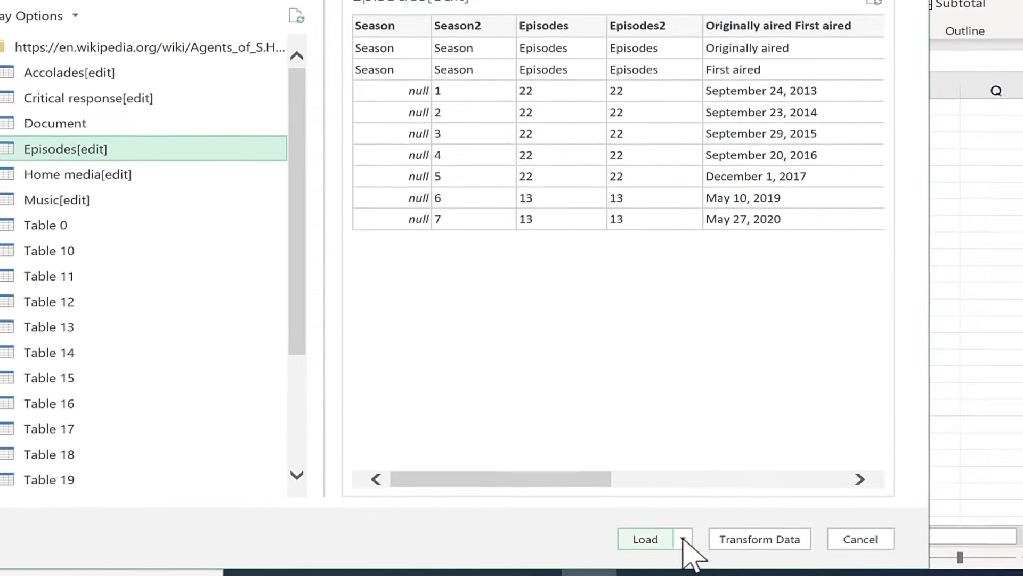
click(760, 539)
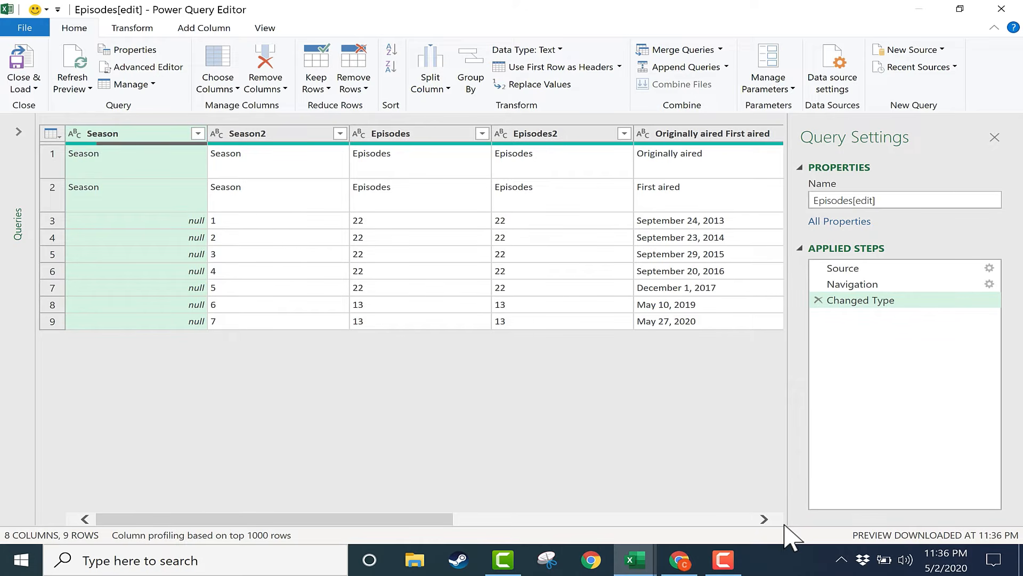
Examine the first two rows of the query under the Season2, Episodes, Episodes2 and Originally aired First aired columns.
drag(399, 518, 572, 500)
click(726, 172)
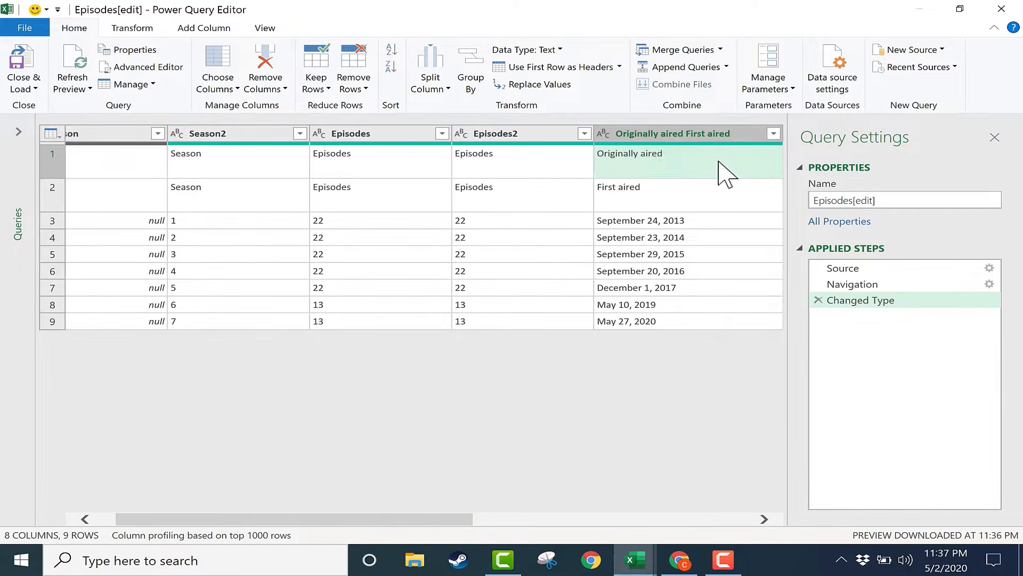
click(521, 165)
click(379, 179)
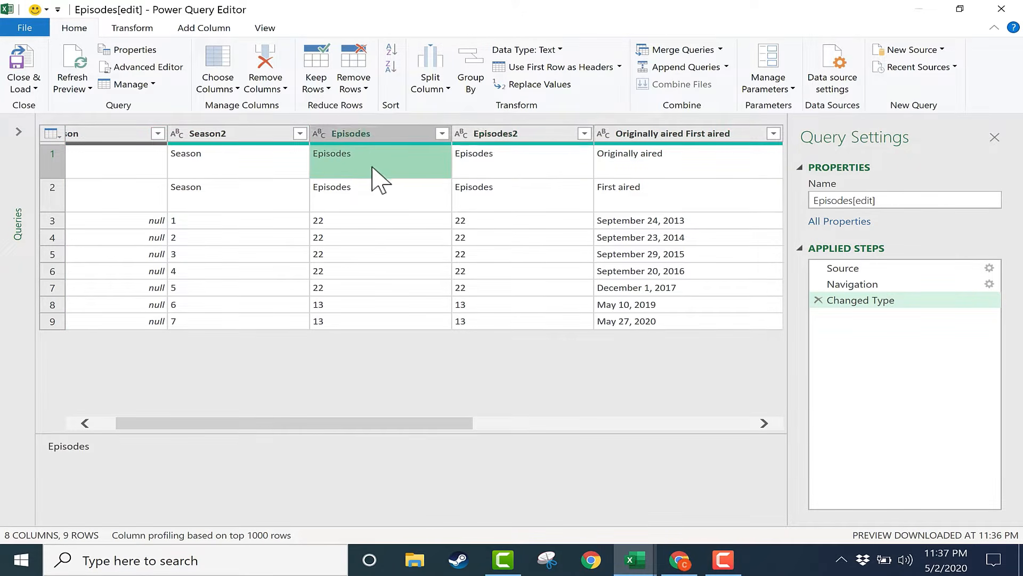
click(237, 159)
click(242, 197)
click(243, 153)
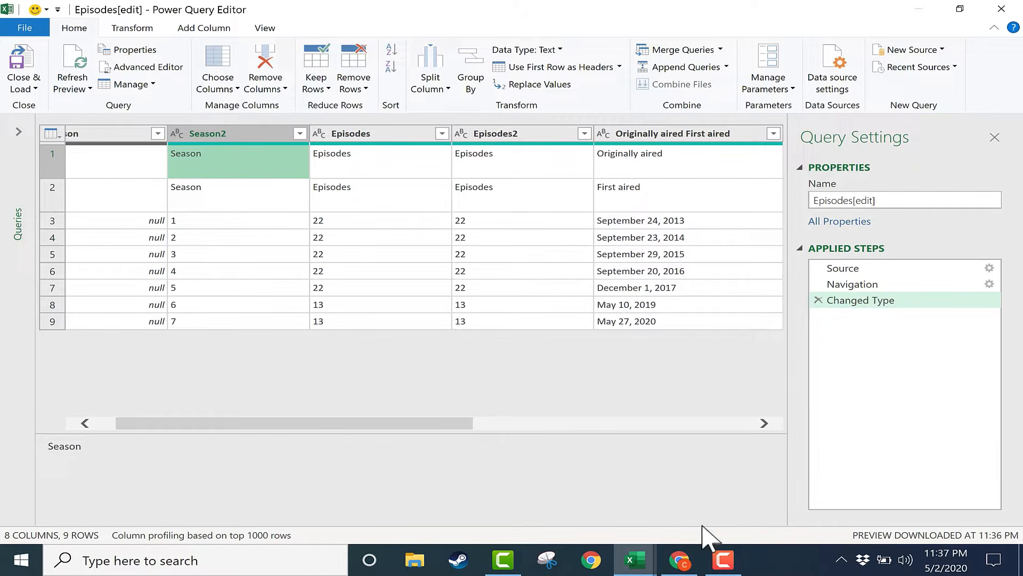
Switch to Chrome and examine the two-level header of the Wikipedia Episodes table.
click(679, 560)
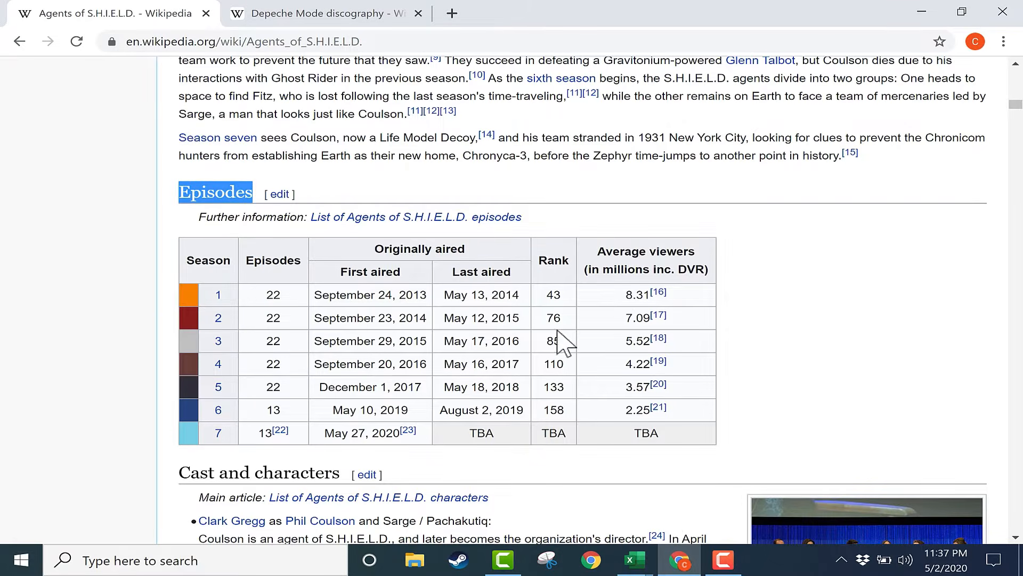
drag(476, 247, 374, 249)
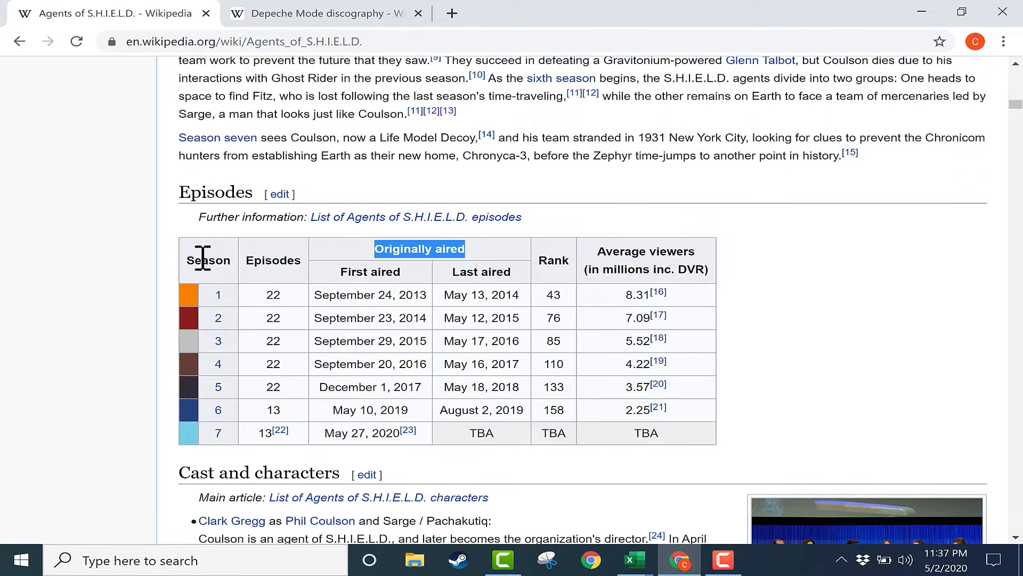
drag(203, 258, 288, 270)
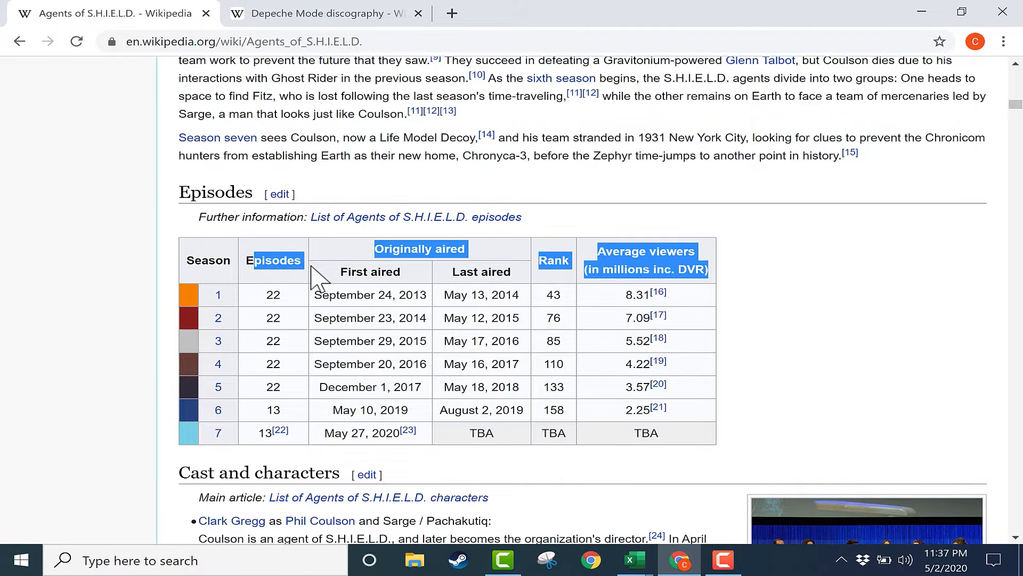
click(539, 274)
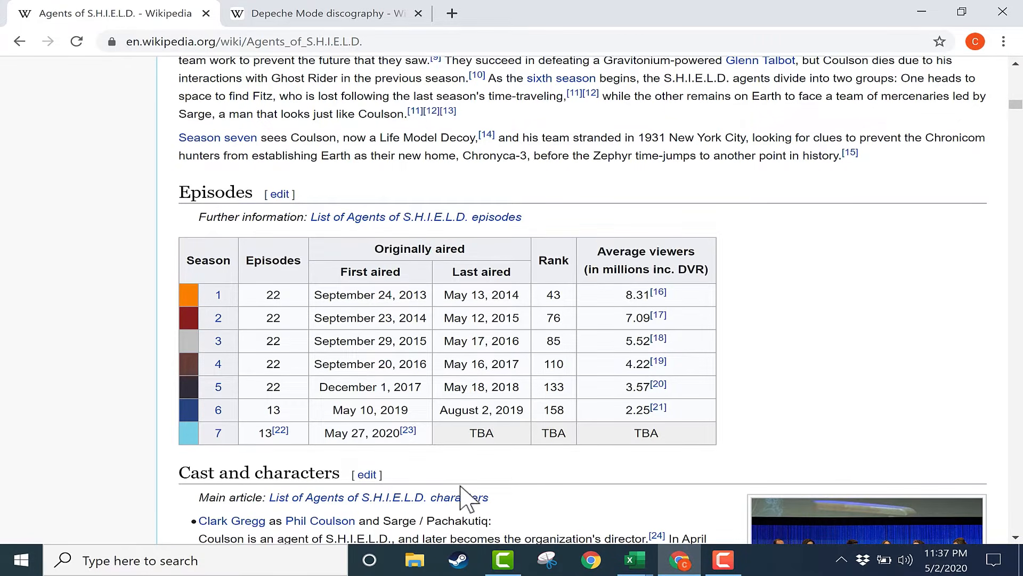
Switch back to Power Query Editor and review the query's columns from Season through Rank.
mouse_move(634, 560)
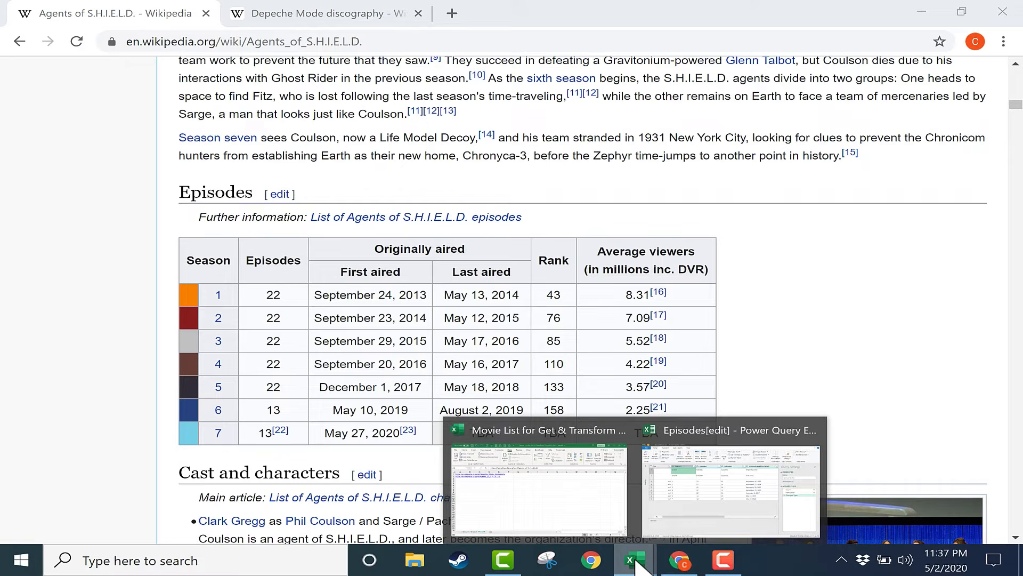
click(673, 528)
drag(464, 423, 213, 347)
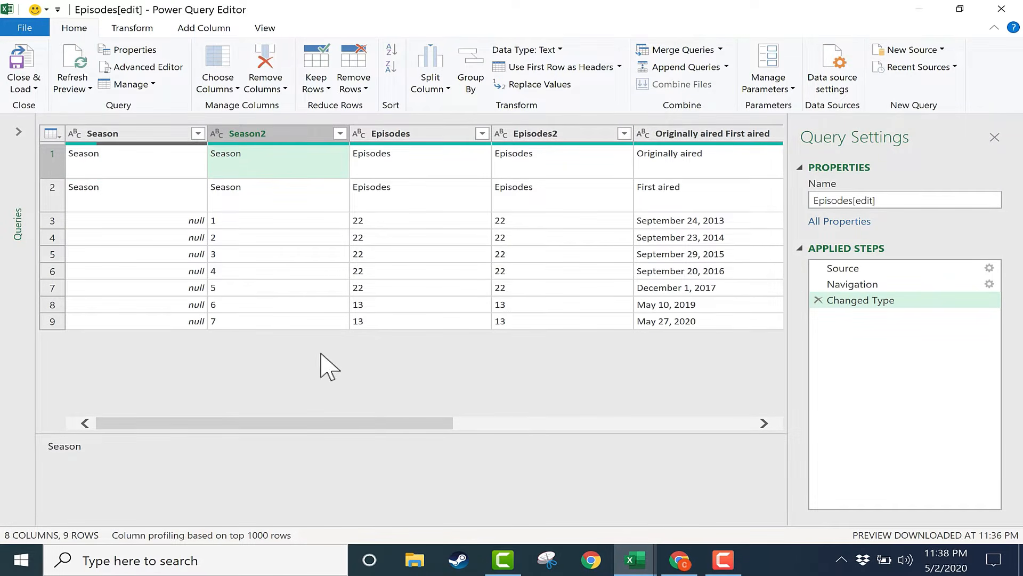
drag(389, 424, 561, 429)
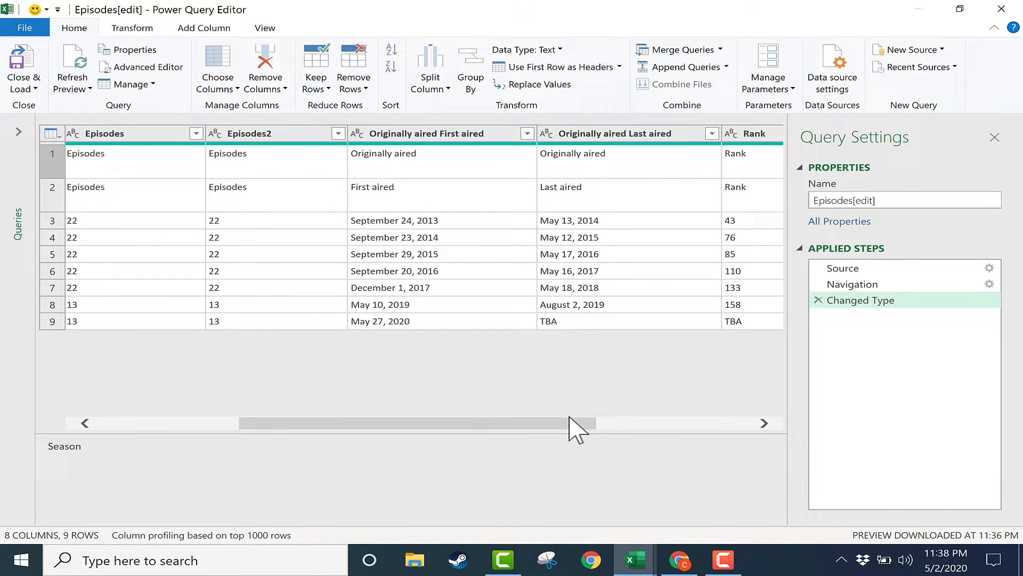
drag(551, 423, 368, 430)
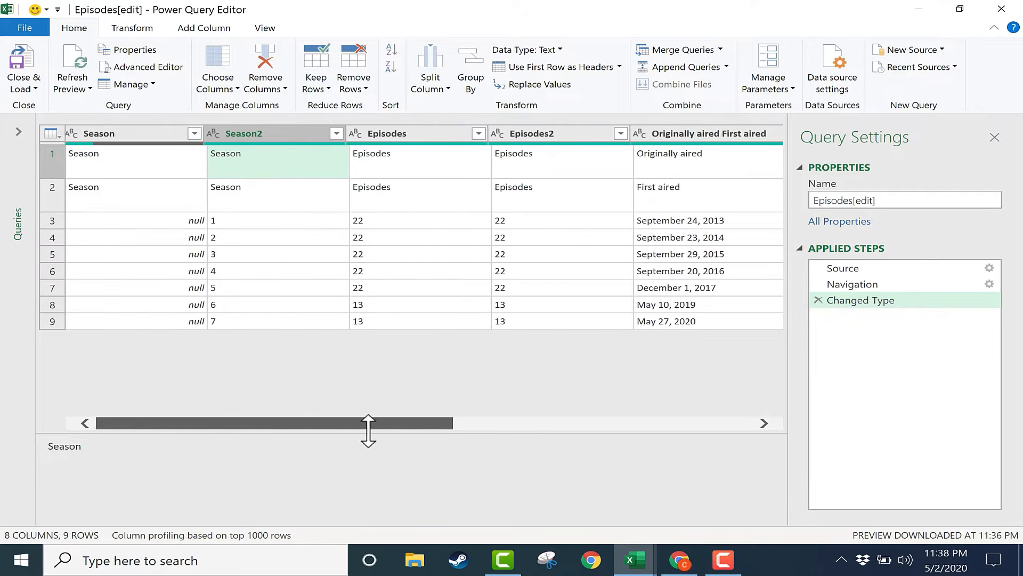
Remove the top 1 row from the Episodes query.
click(52, 160)
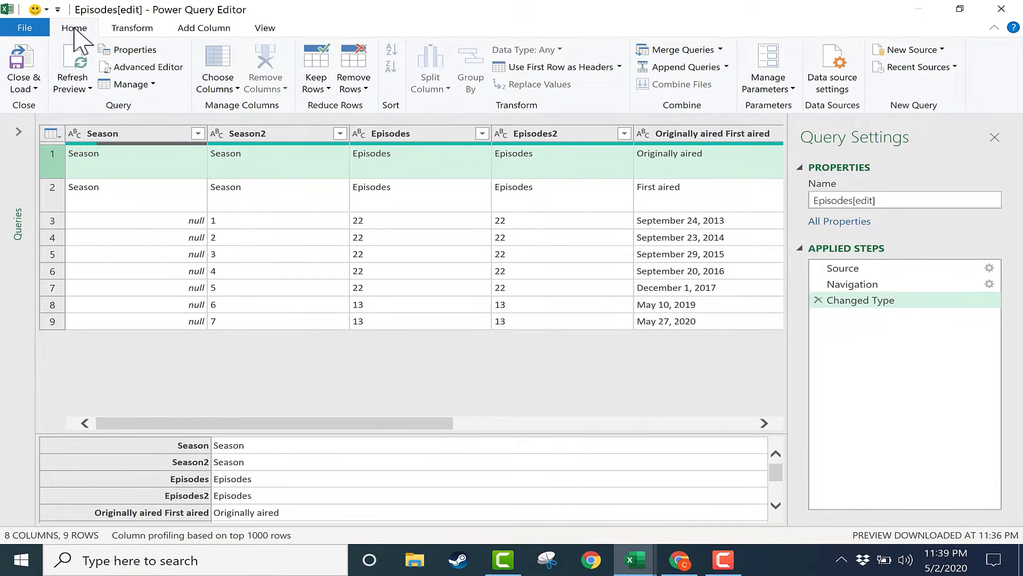
click(360, 63)
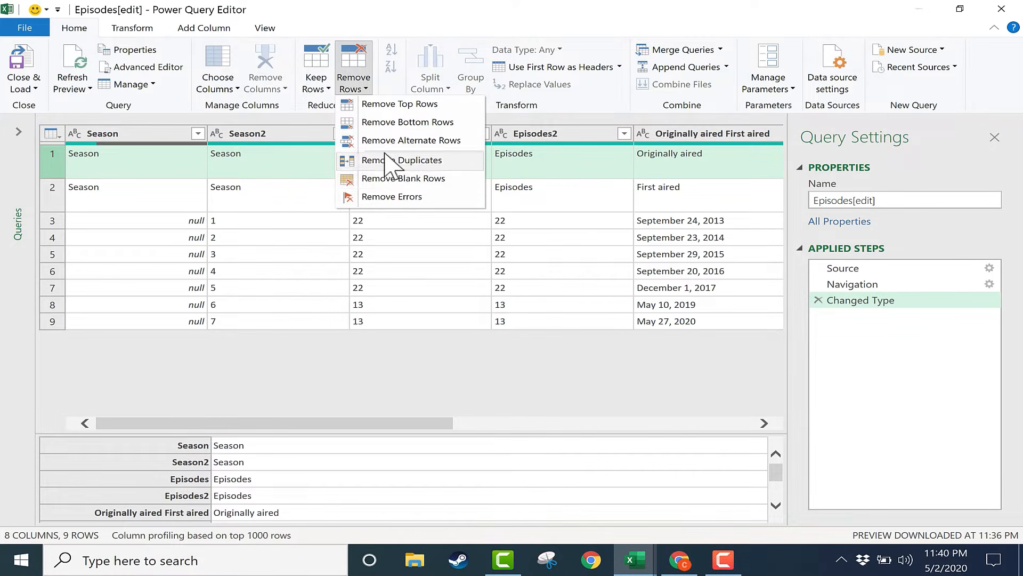
click(378, 105)
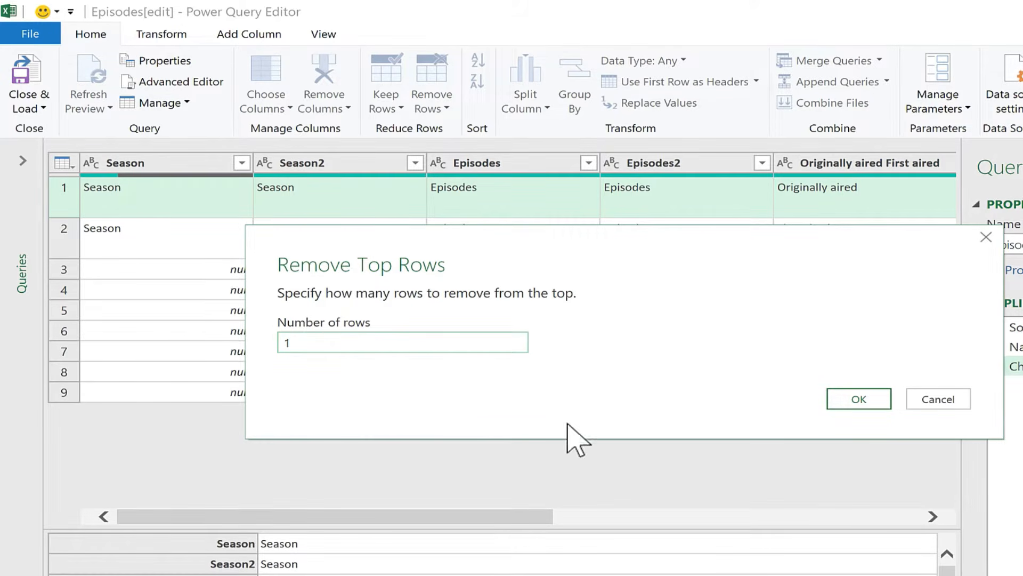
click(874, 401)
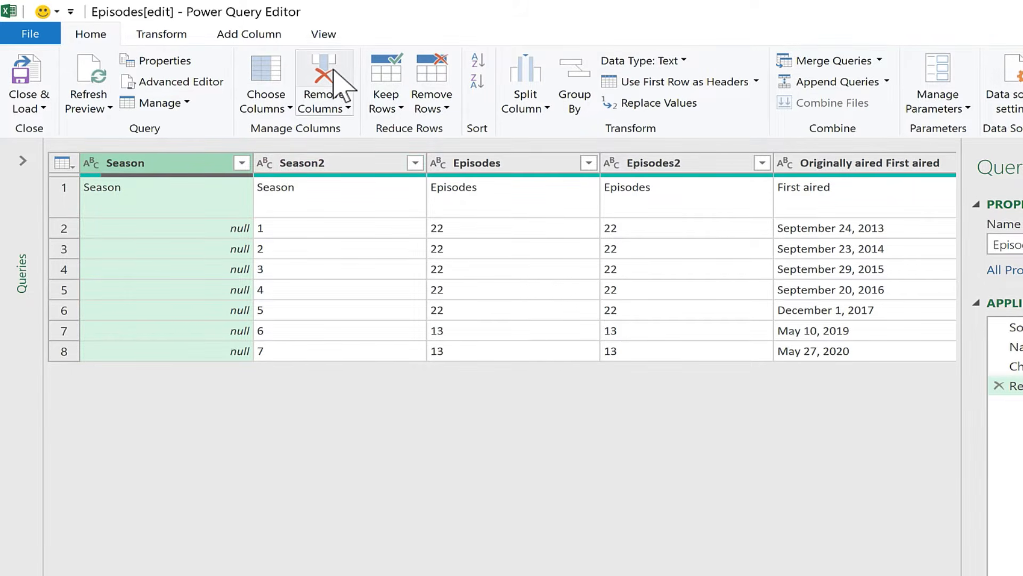
Remove the mostly null Season column and the duplicate Episodes2 column from the query.
click(319, 85)
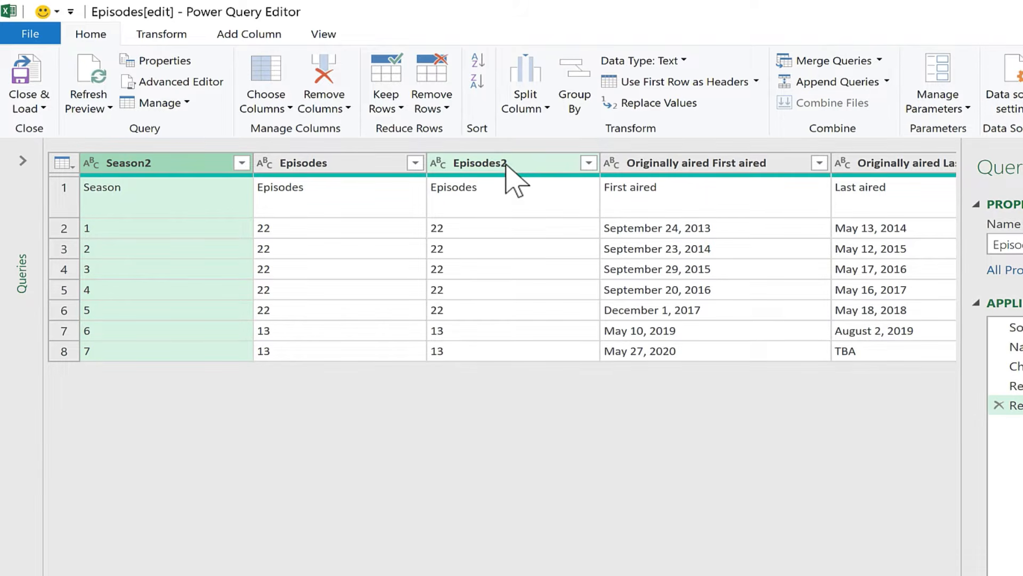
click(538, 164)
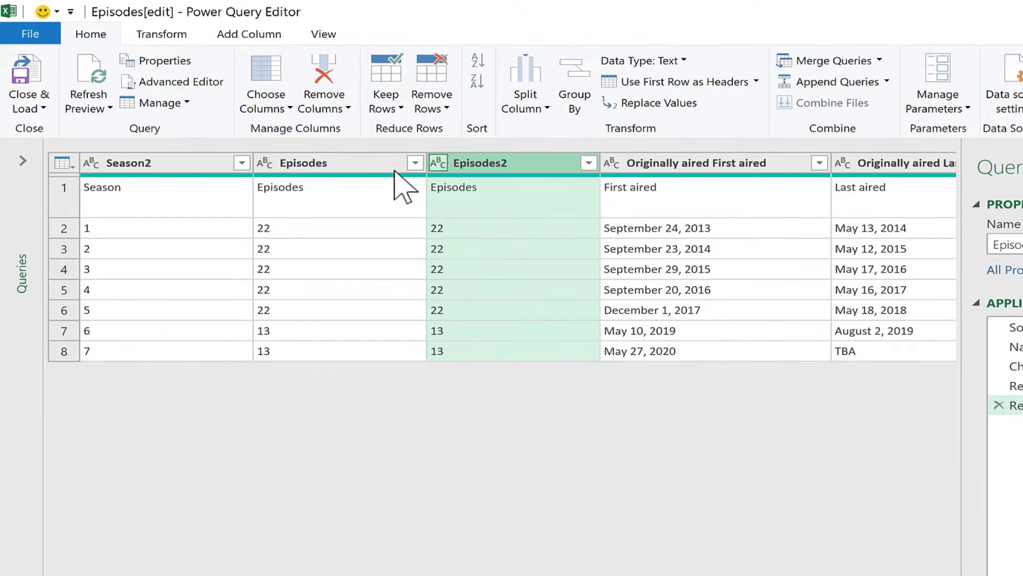
click(323, 78)
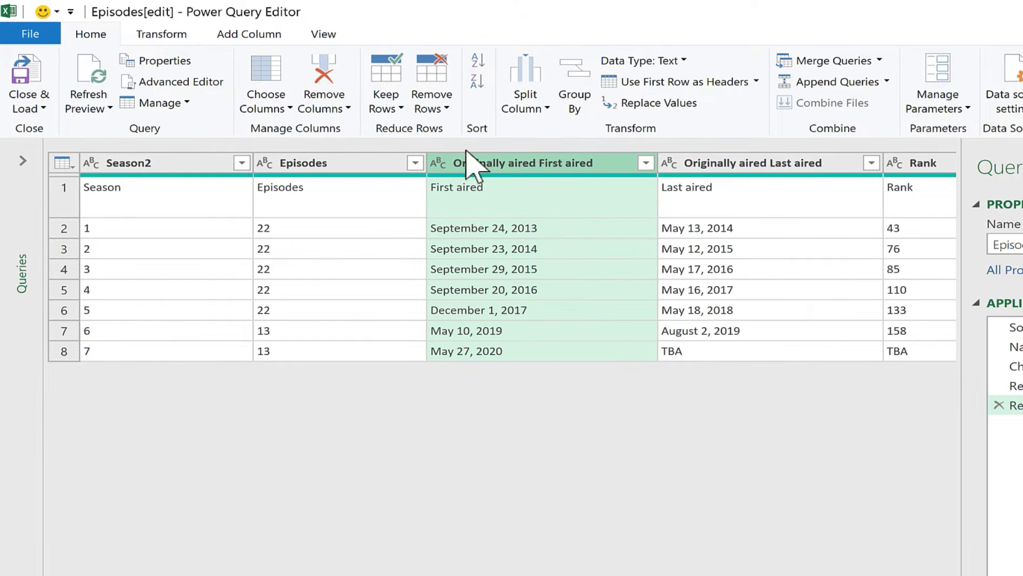
scroll(469, 171, right, 10)
scroll(501, 256, left, 10)
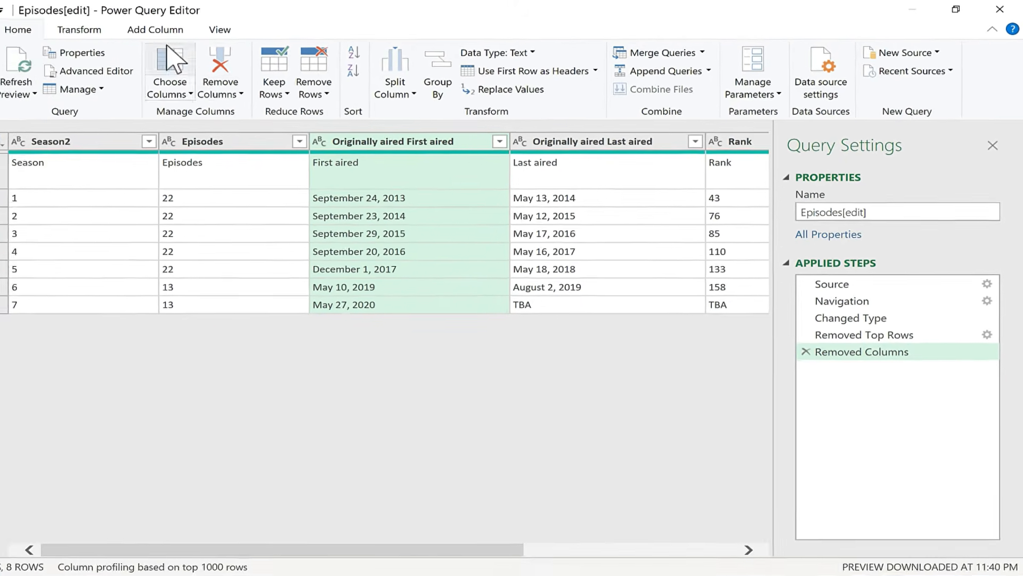
click(79, 29)
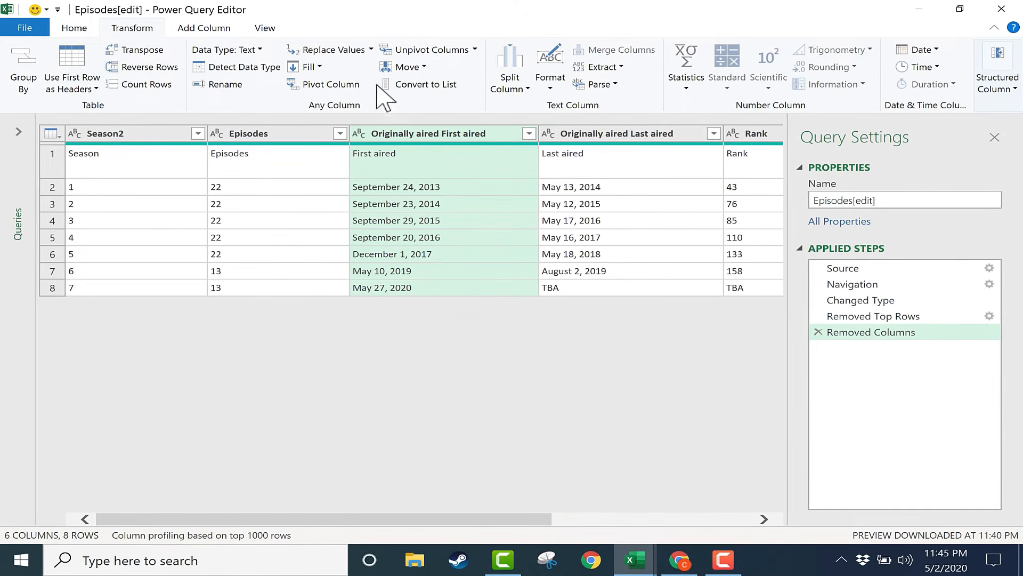
click(552, 79)
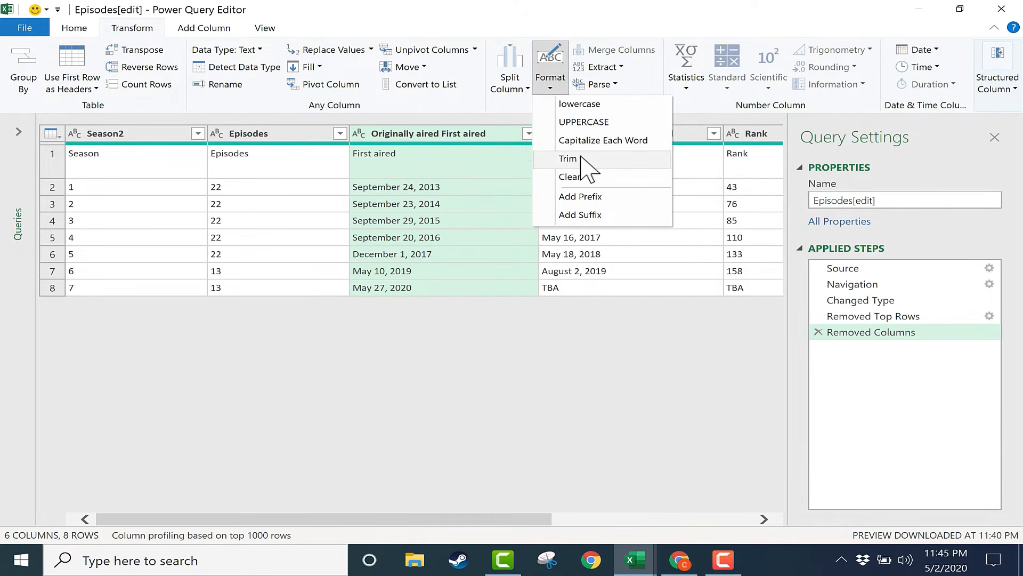
click(332, 53)
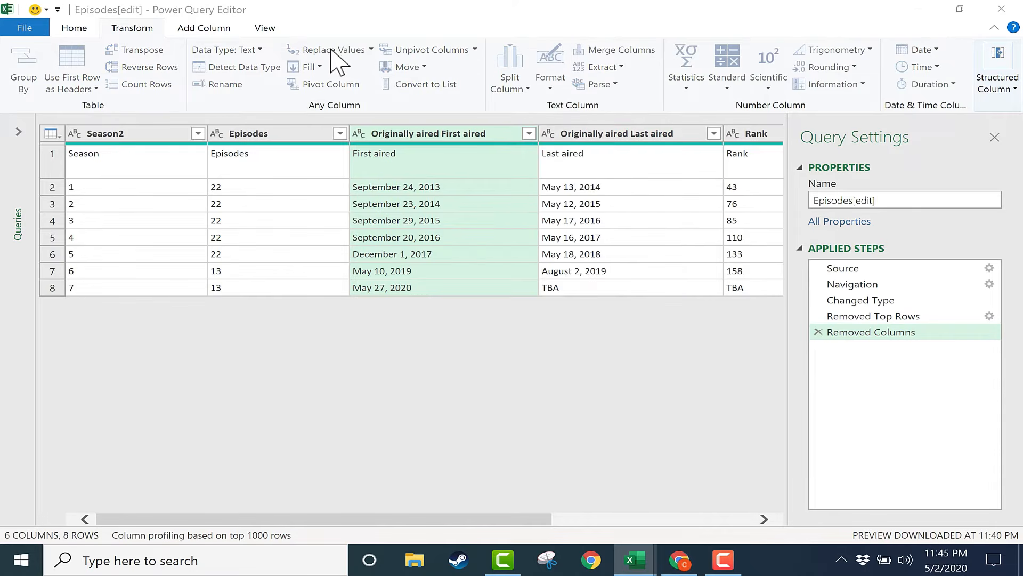
click(703, 358)
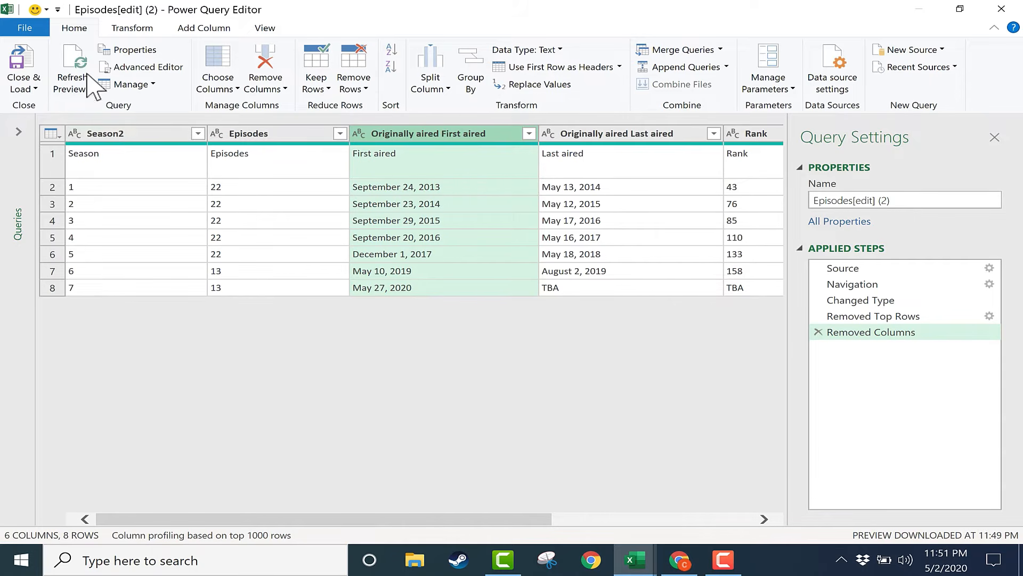
Promote the query's first row to column headers, and close and load the result into the workbook.
click(530, 69)
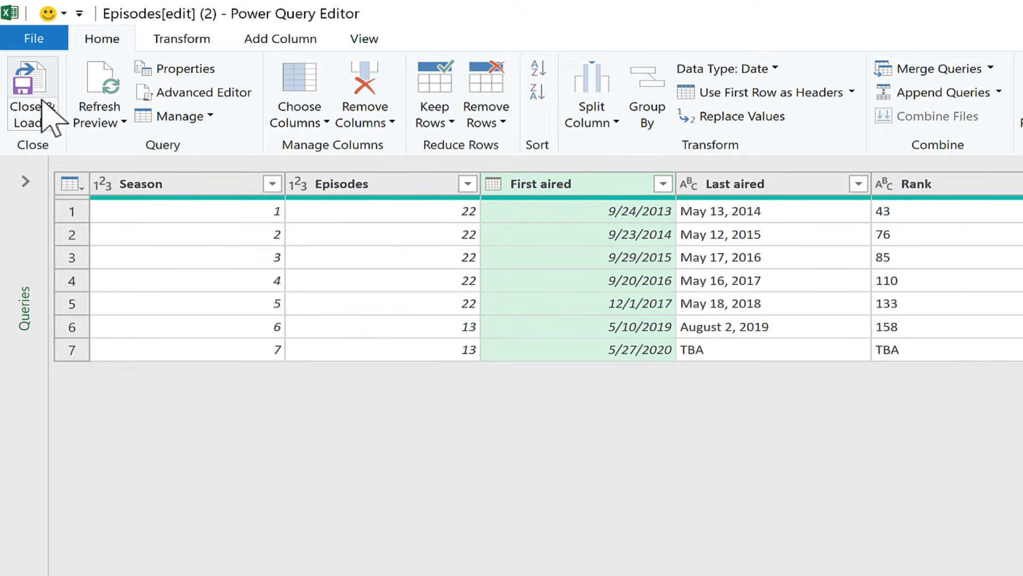
click(28, 115)
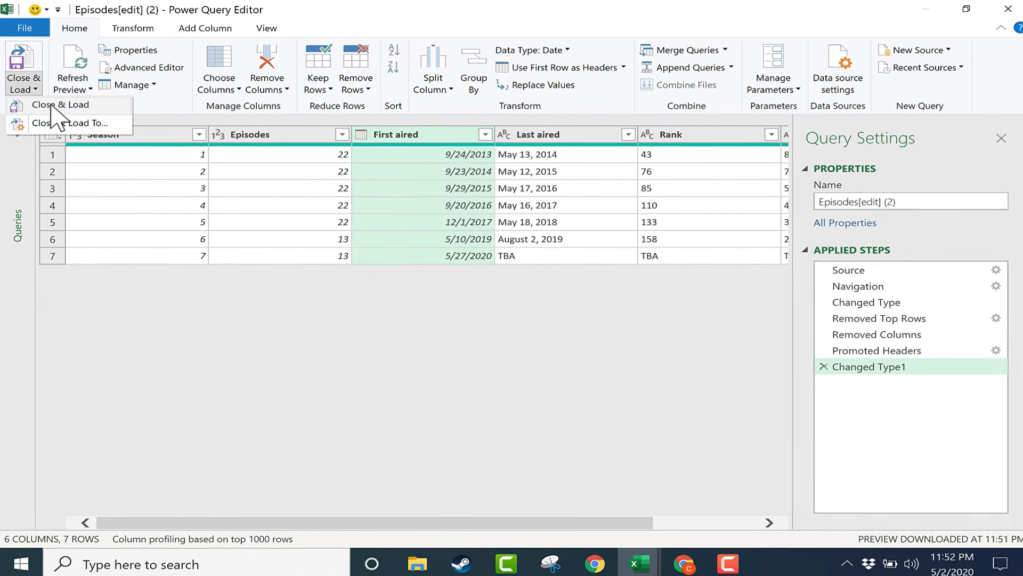
click(52, 105)
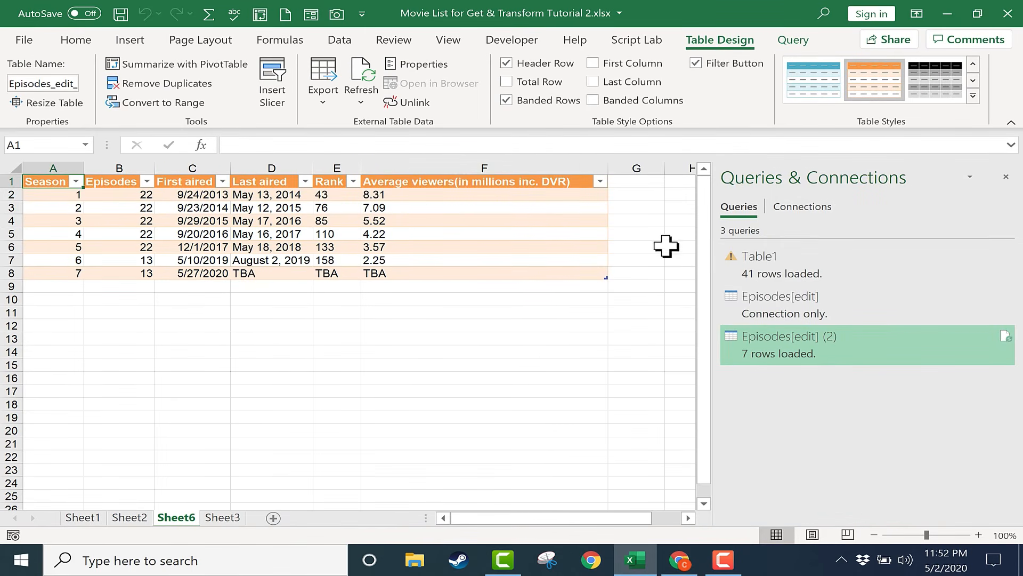
Rename the worksheet holding the loaded episodes table as Episodes of Agents of SHIELD.
right_click(176, 521)
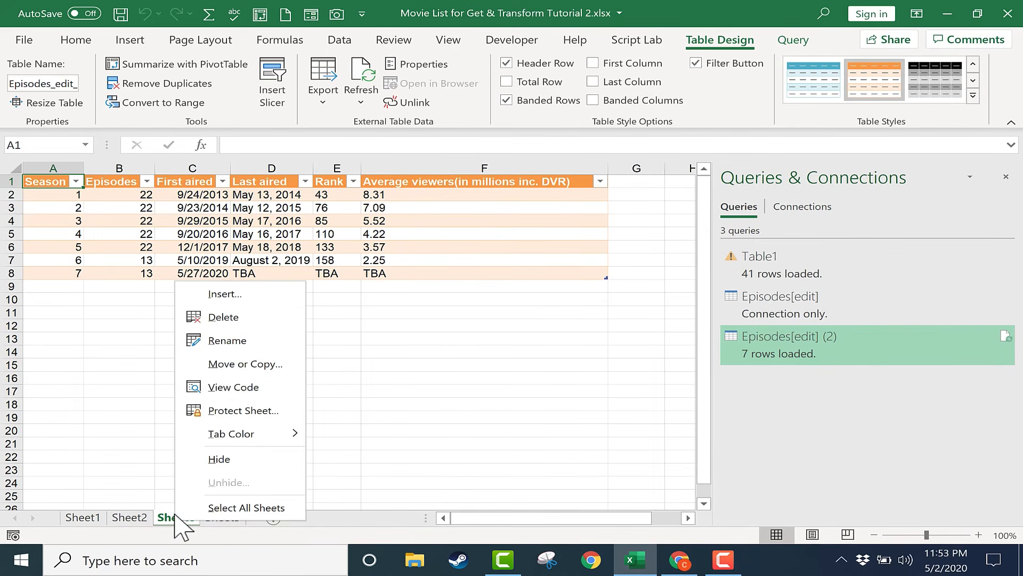
click(221, 341)
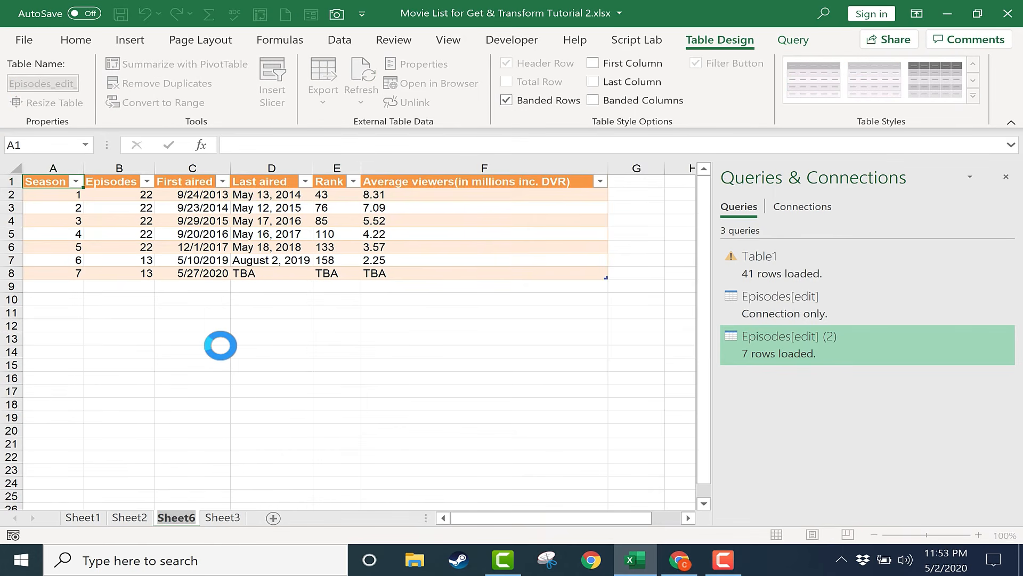
text(Episodes of Agents of SHIELD)
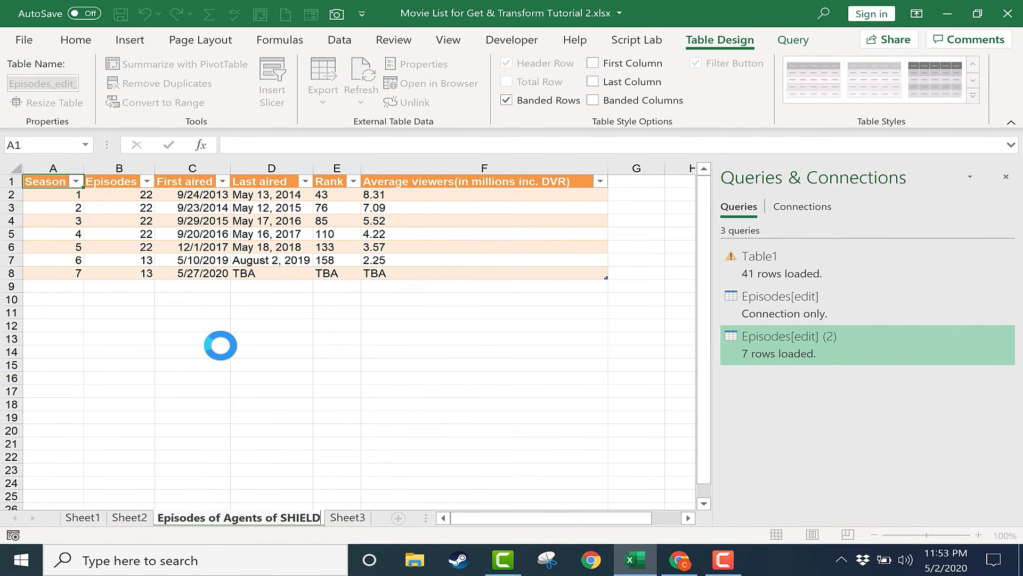
key(Return)
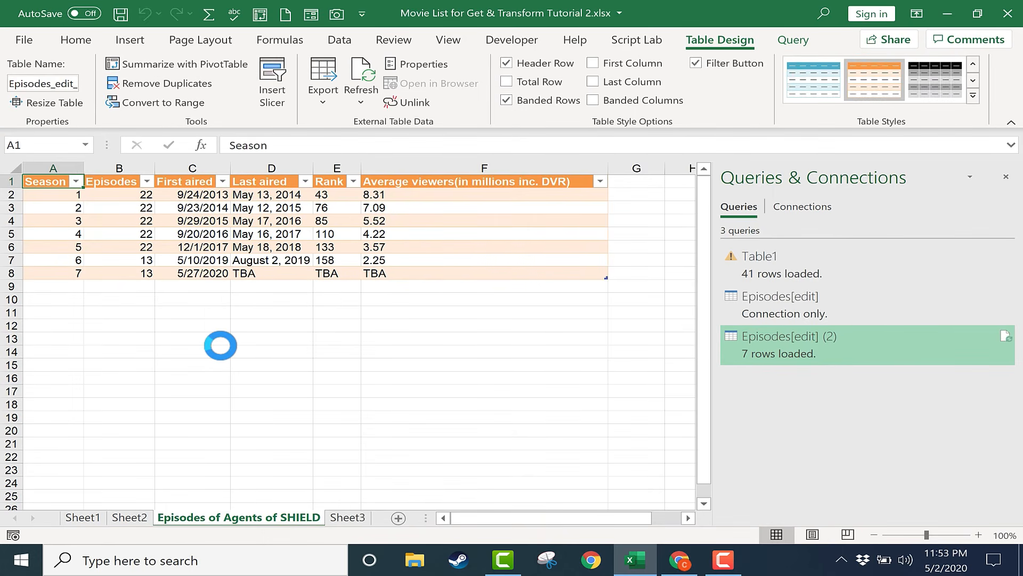
click(404, 313)
click(400, 222)
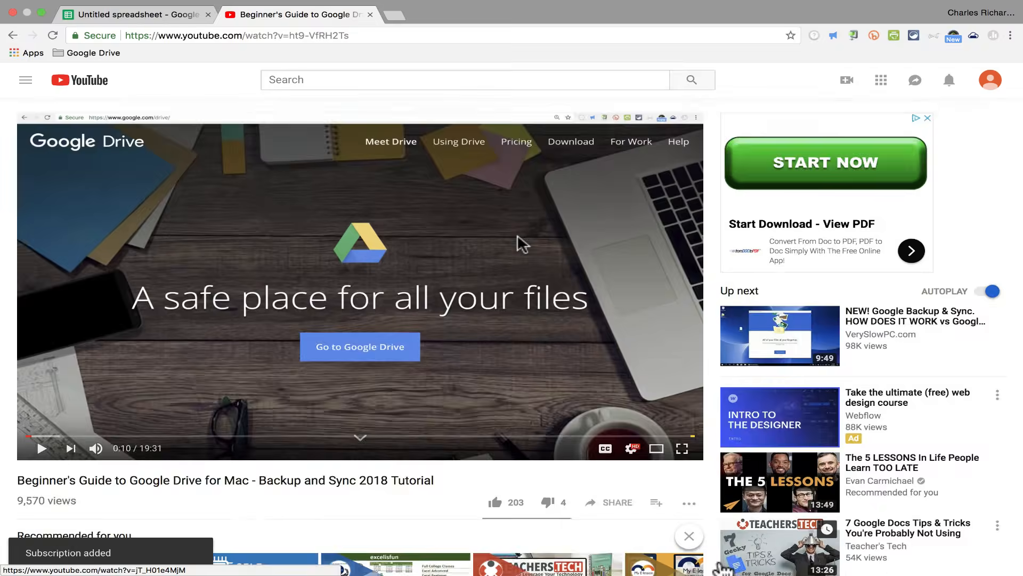
scroll(715, 533, down, 4)
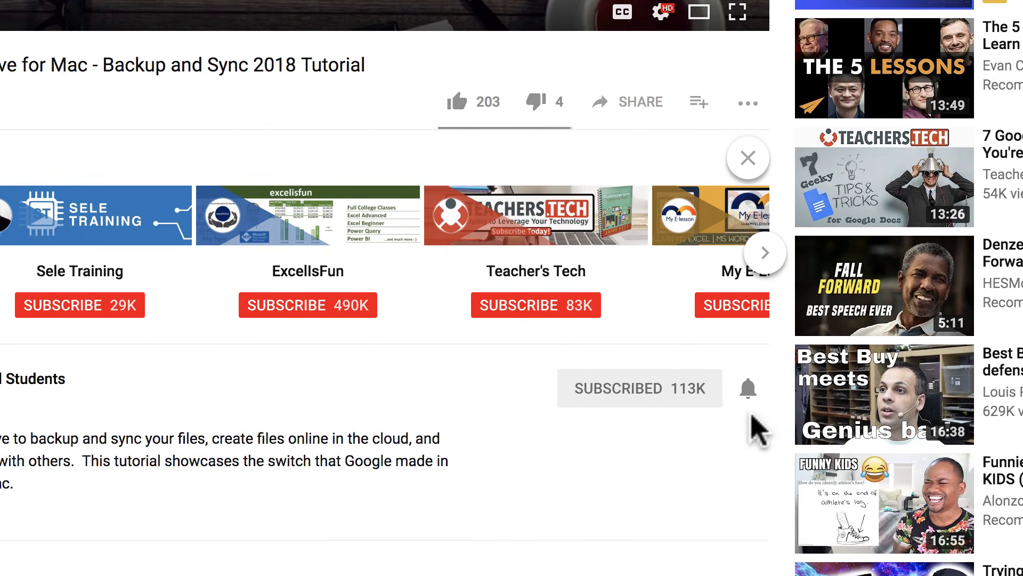